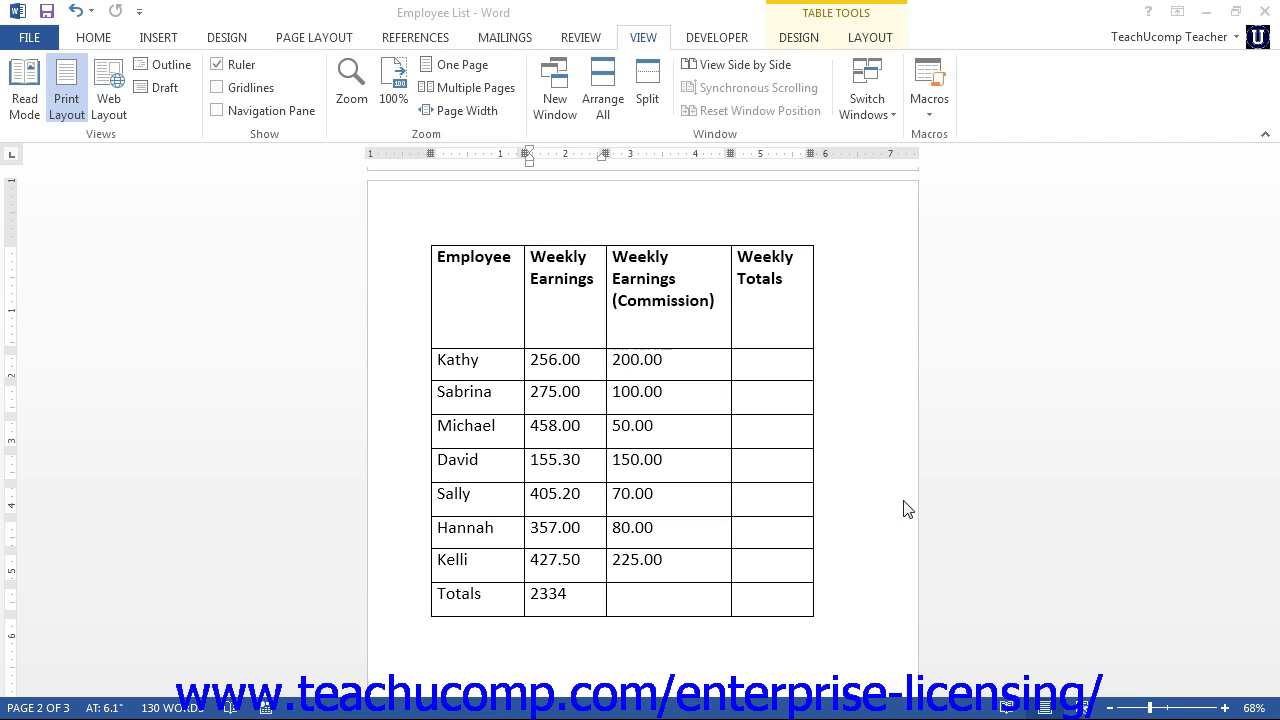
Scroll to the A1–E5 example table and select cells A1, A3, then A1 again.
left_click(1151, 437)
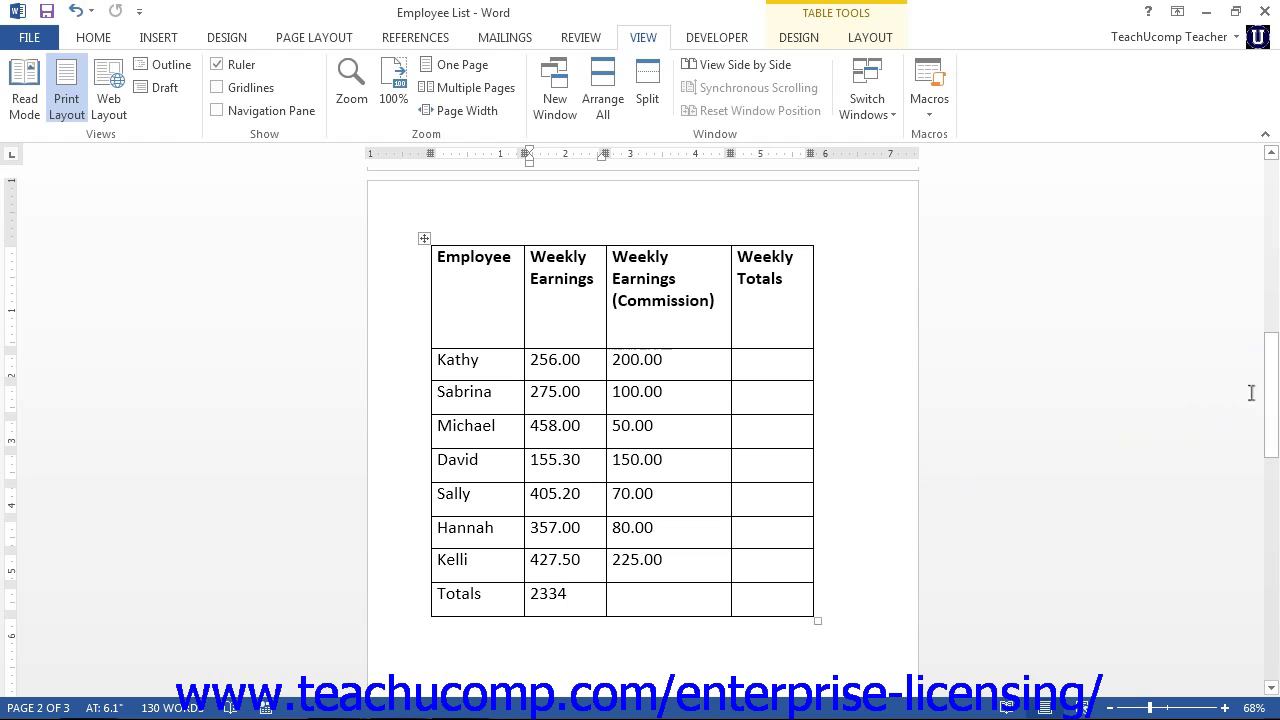
left_click_drag(1271, 379, 1275, 519)
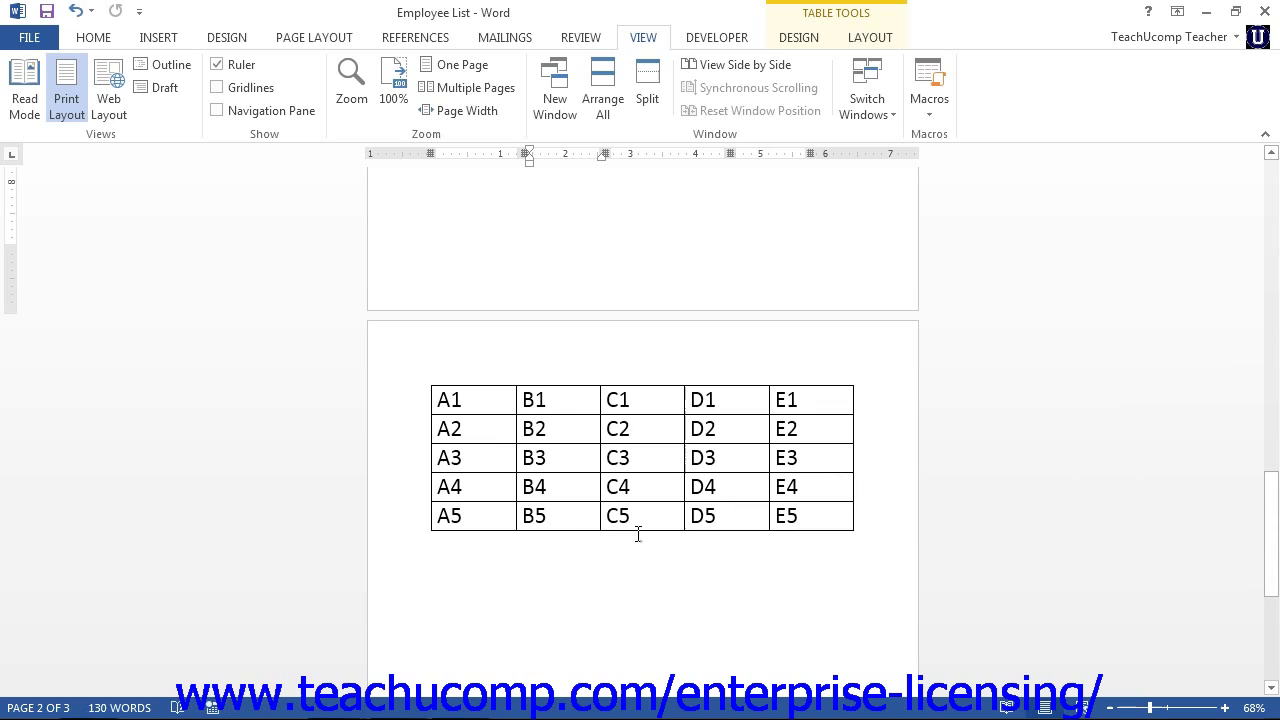
left_click(506, 403)
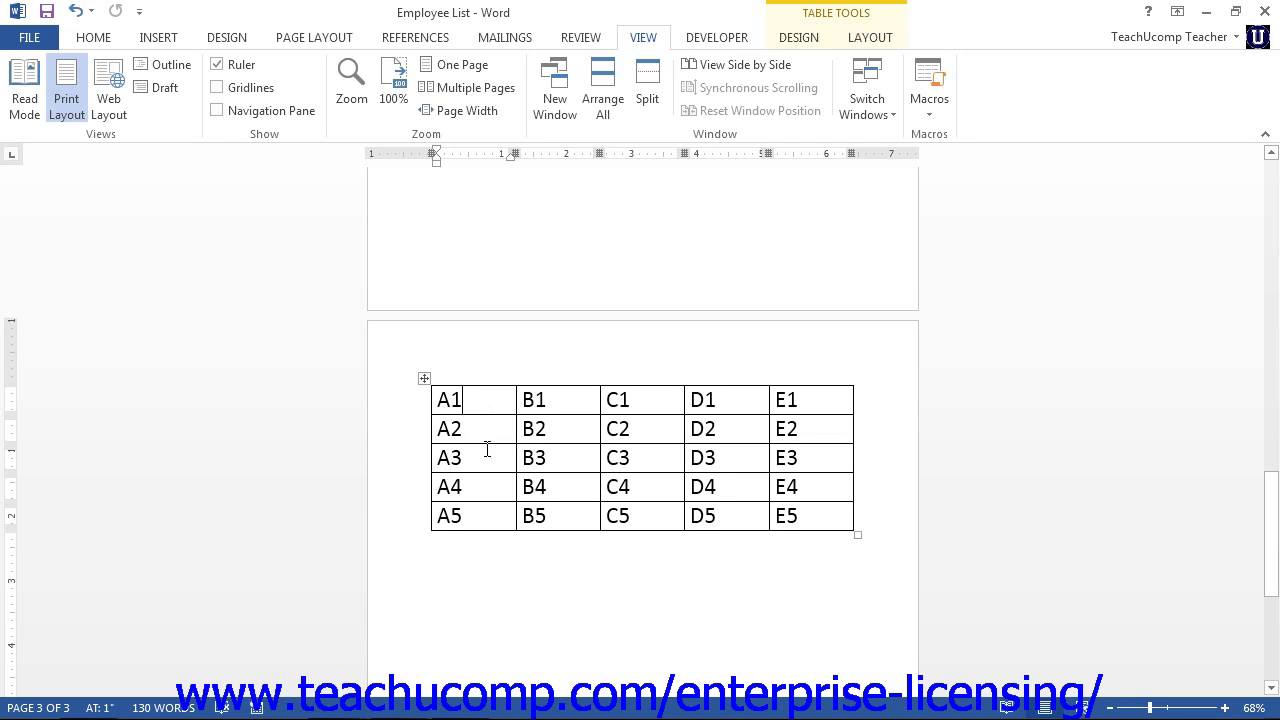
left_click(485, 457)
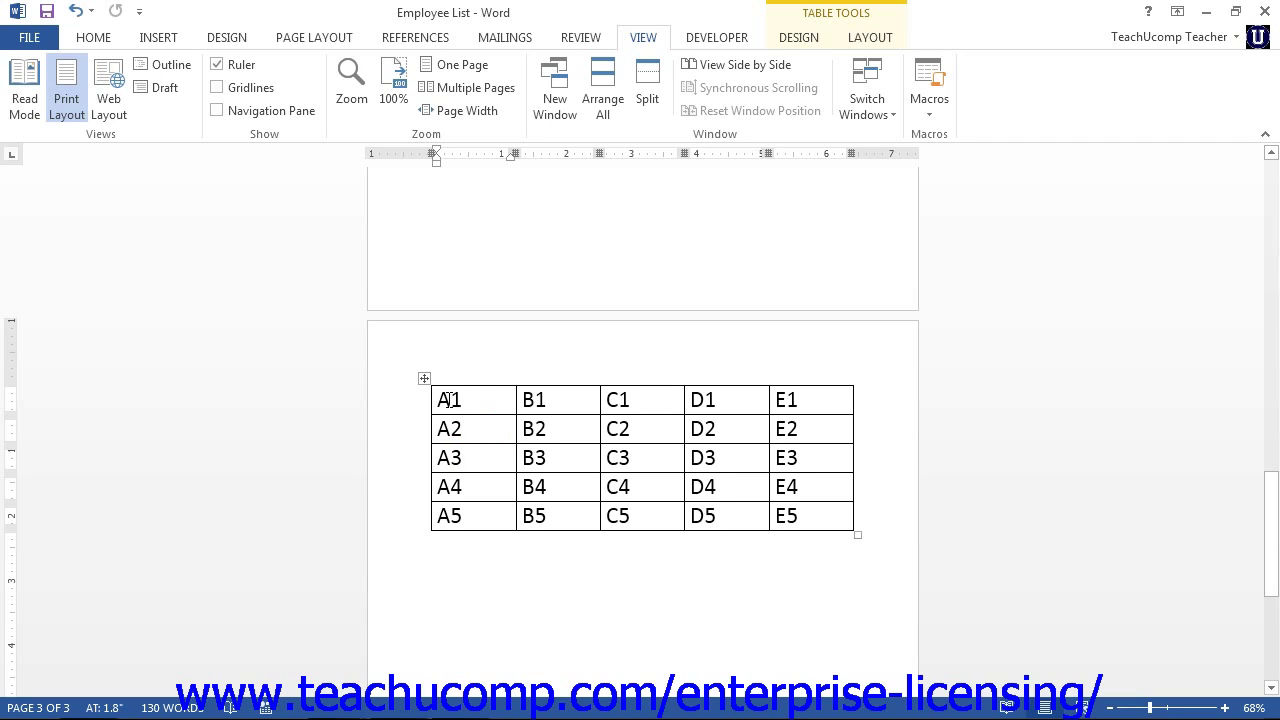
left_click(490, 403)
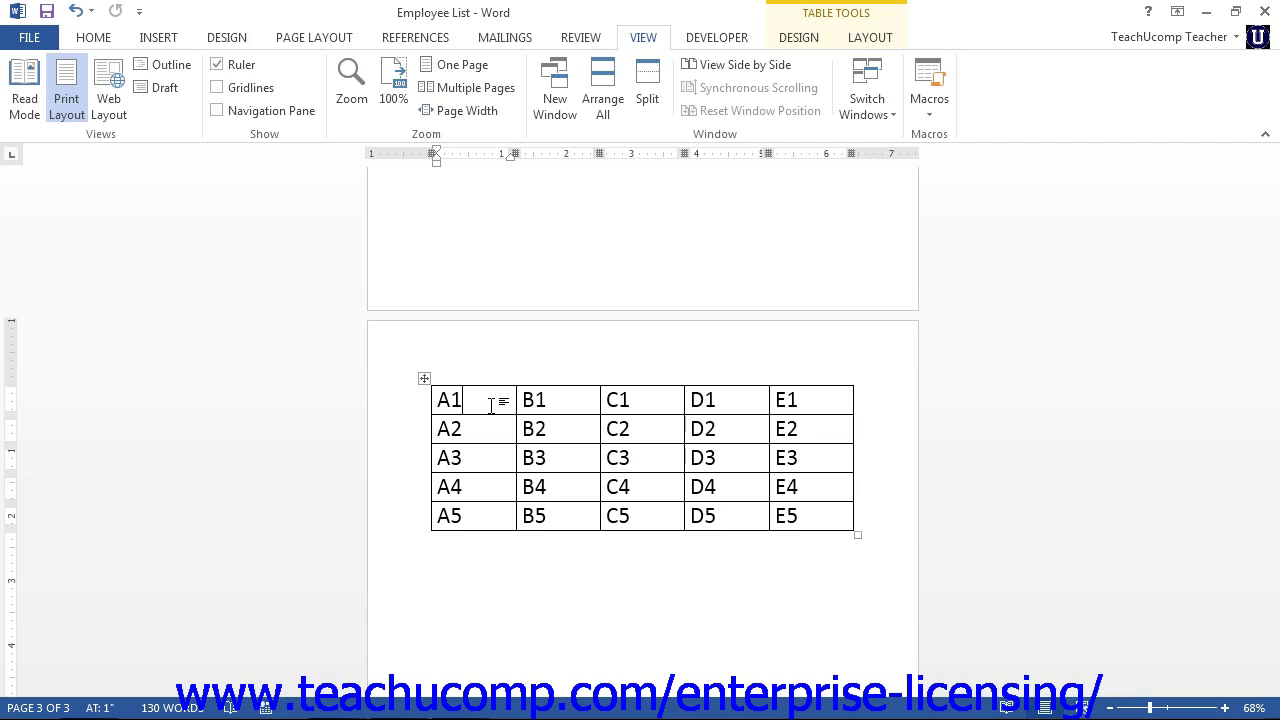
left_click(481, 510)
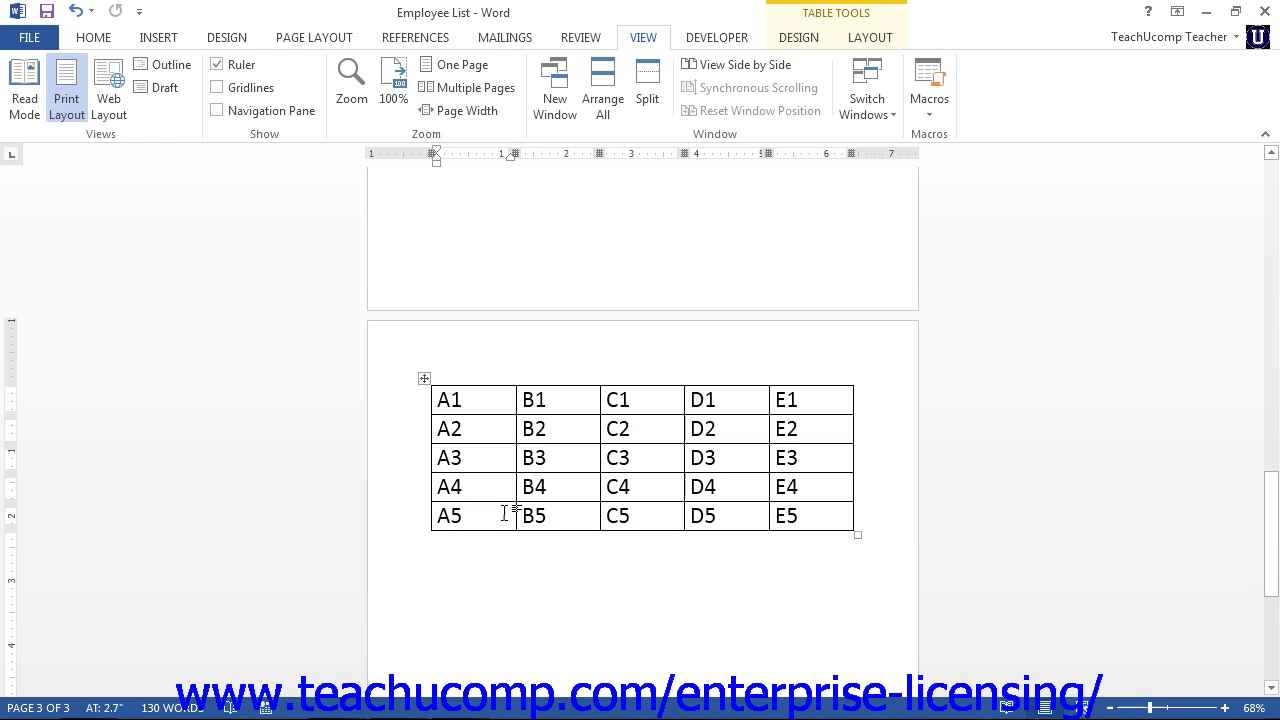
Scroll back to the earnings table and put the cursor in the empty commission Totals cell, showing the Layout tab.
left_click_drag(1273, 517, 1272, 378)
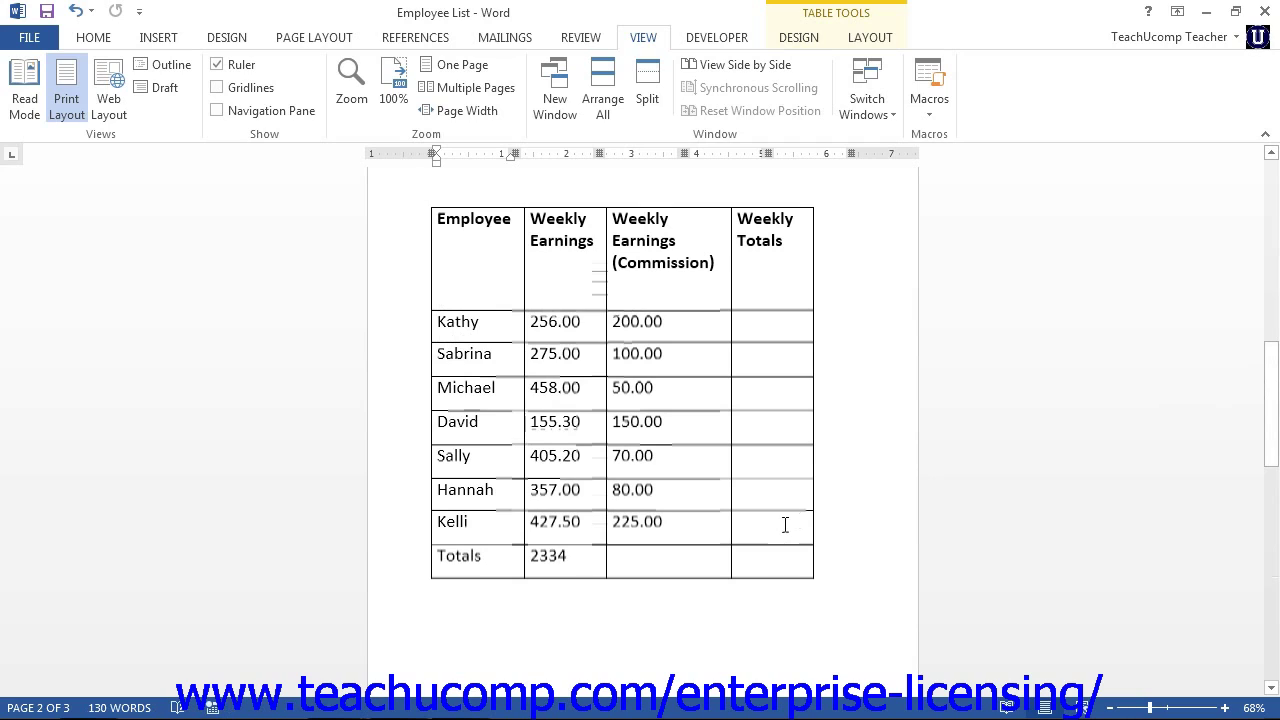
left_click(648, 568)
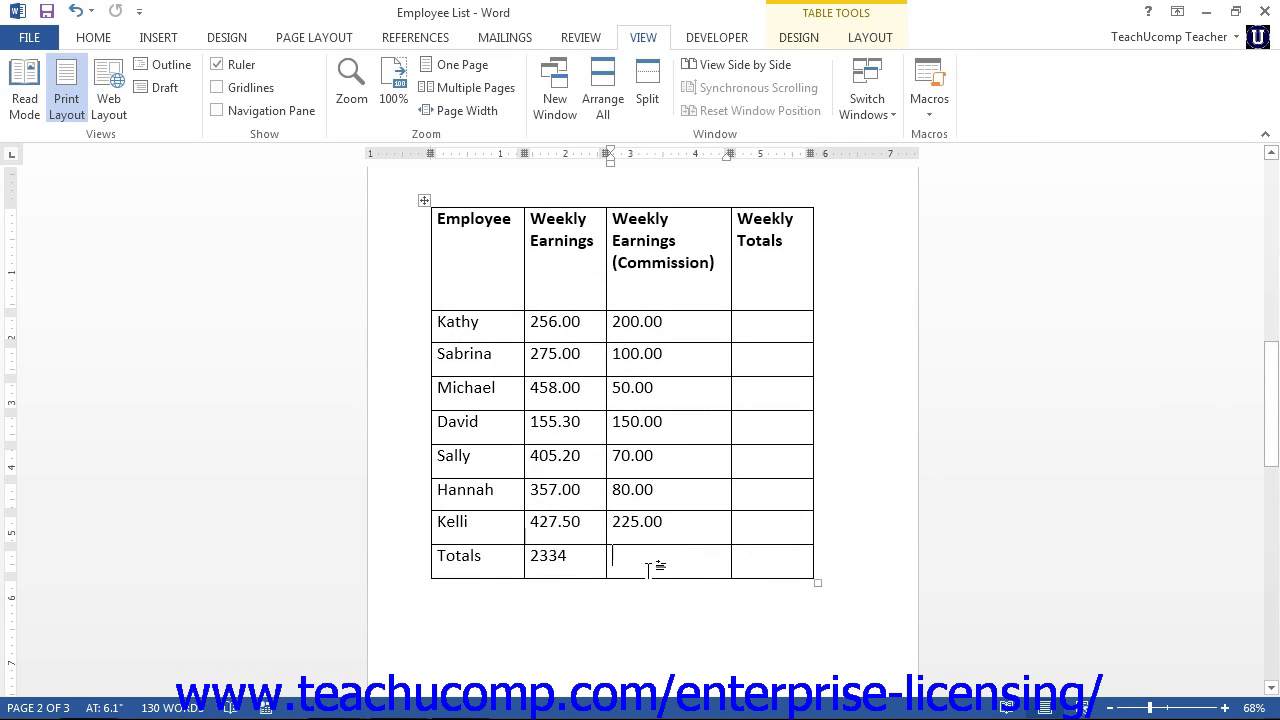
left_click(648, 569)
left_click(866, 40)
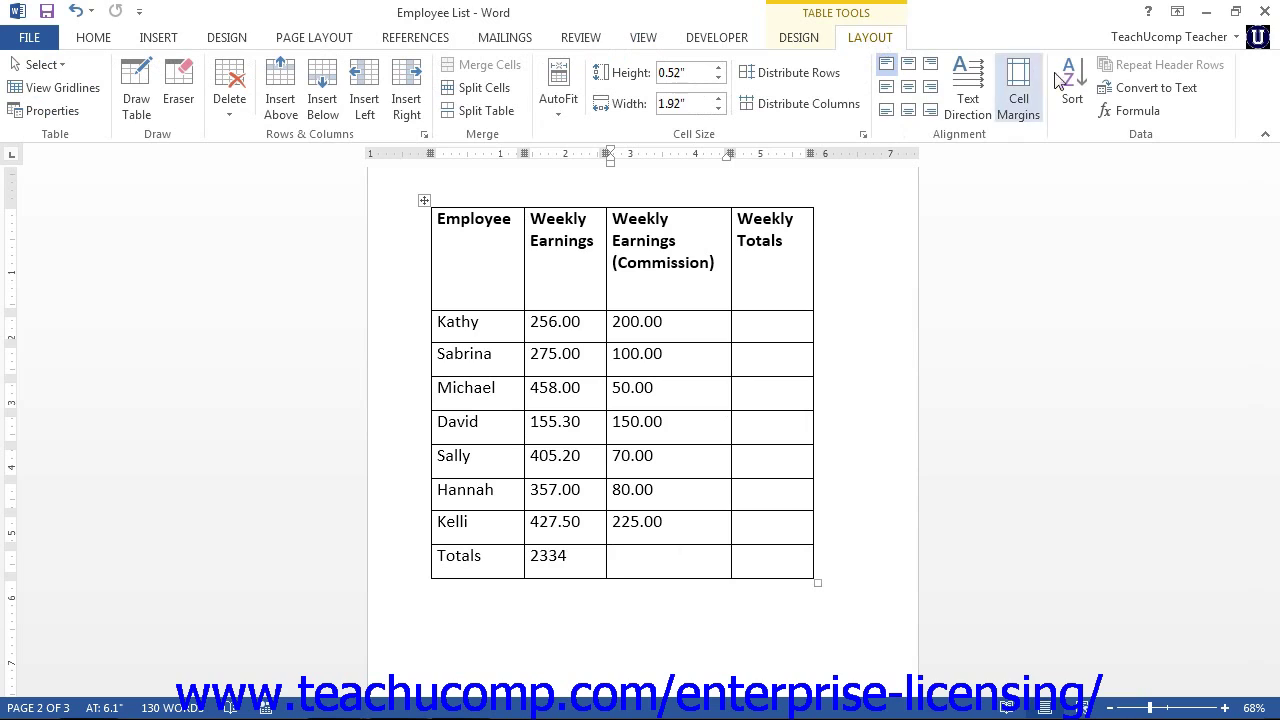
Open the Formula dialog proposing =SUM(ABOVE), move it off the table, and click into the formula field.
left_click(1128, 111)
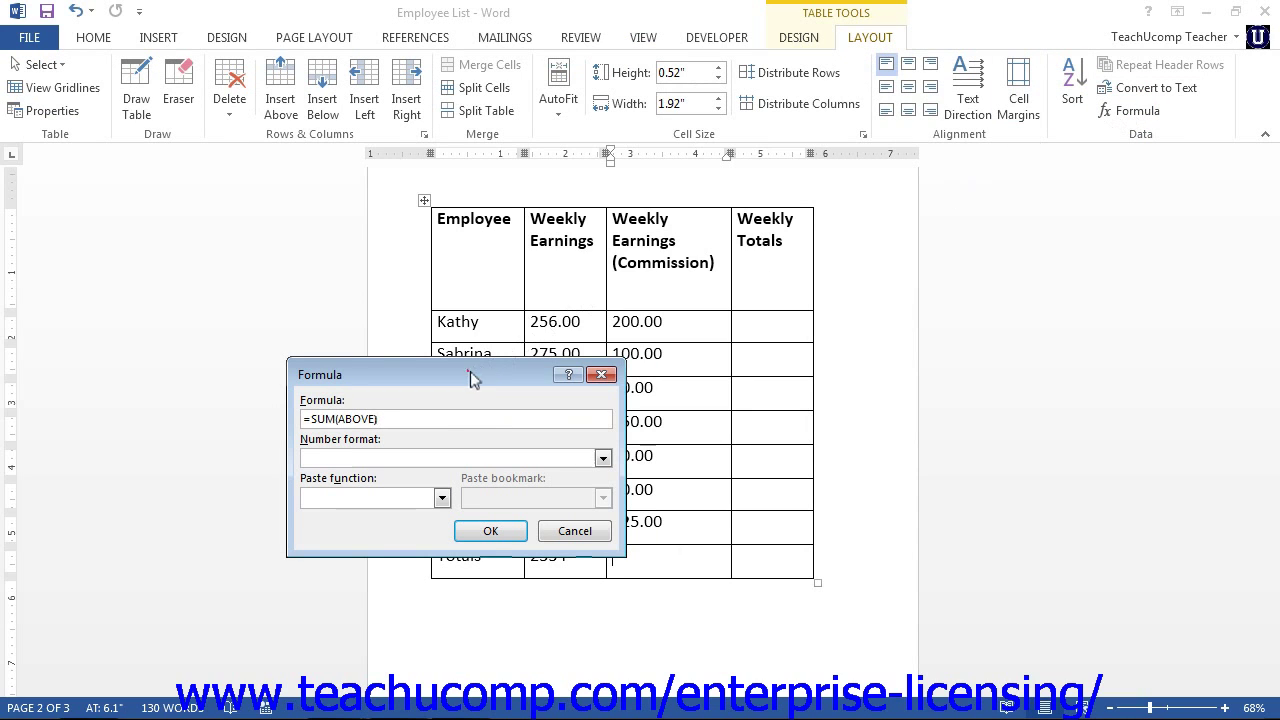
left_click_drag(470, 371, 839, 255)
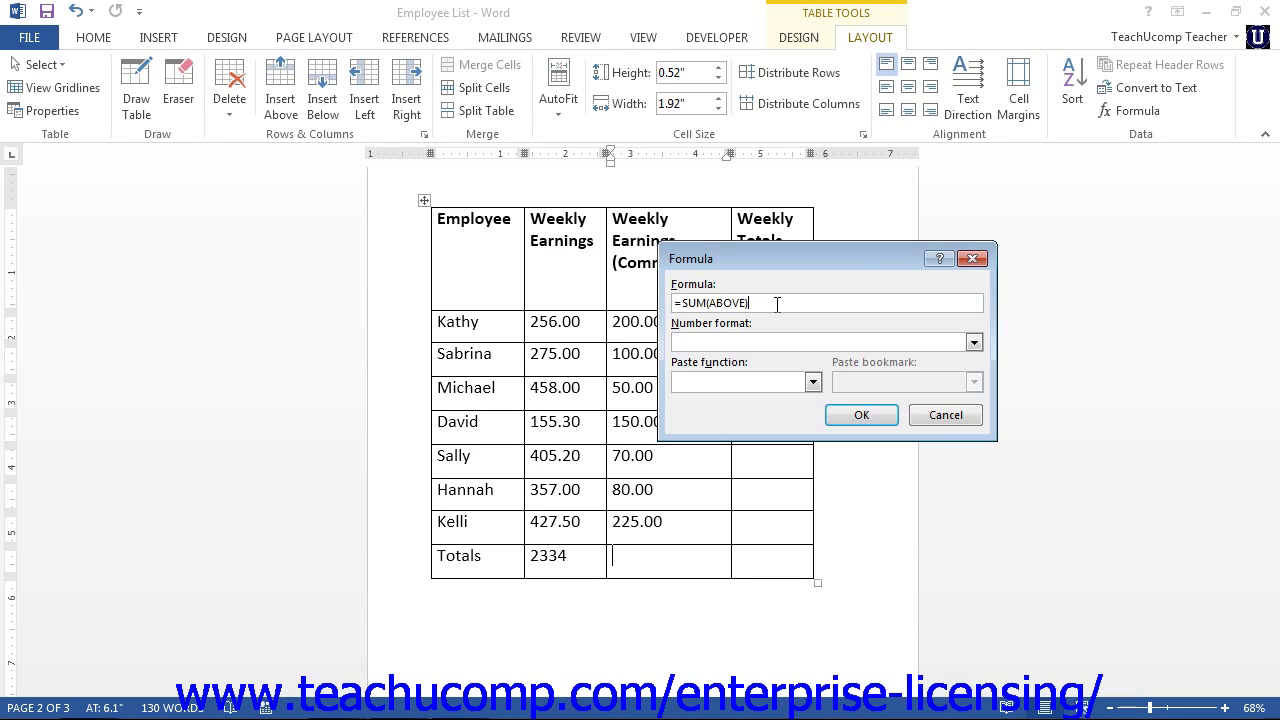
left_click(681, 302)
left_click(974, 343)
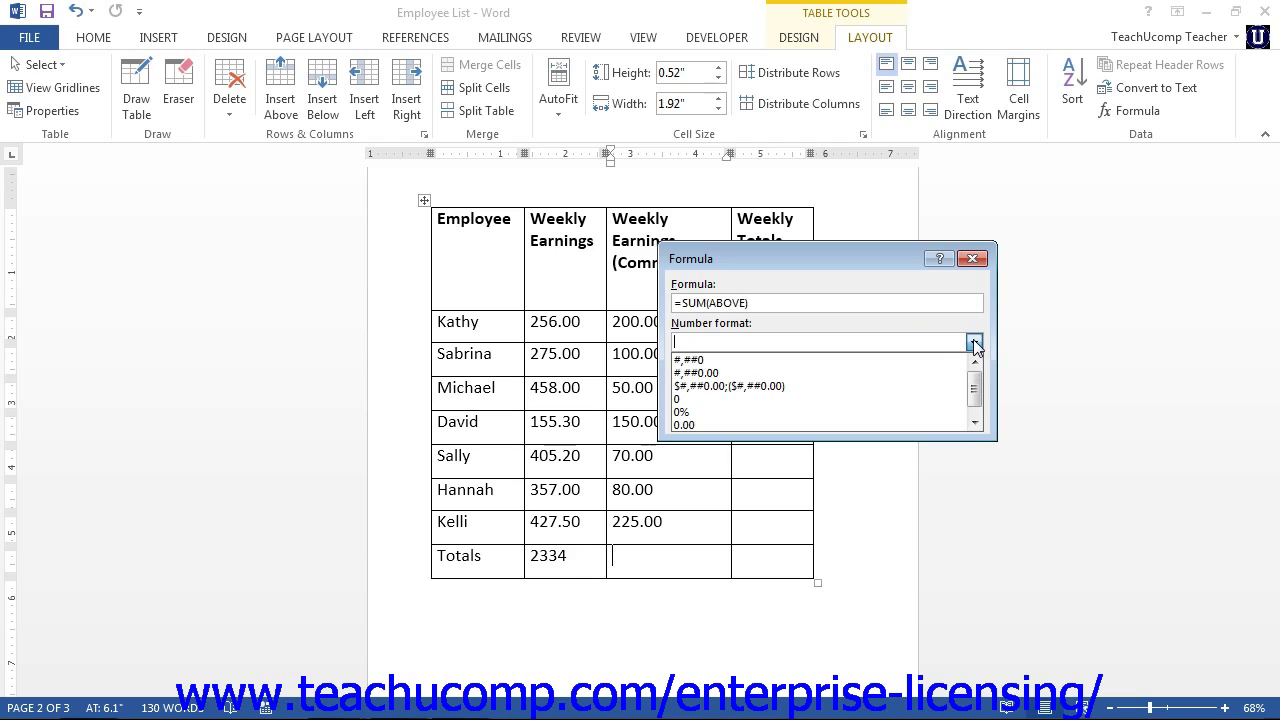
left_click(974, 343)
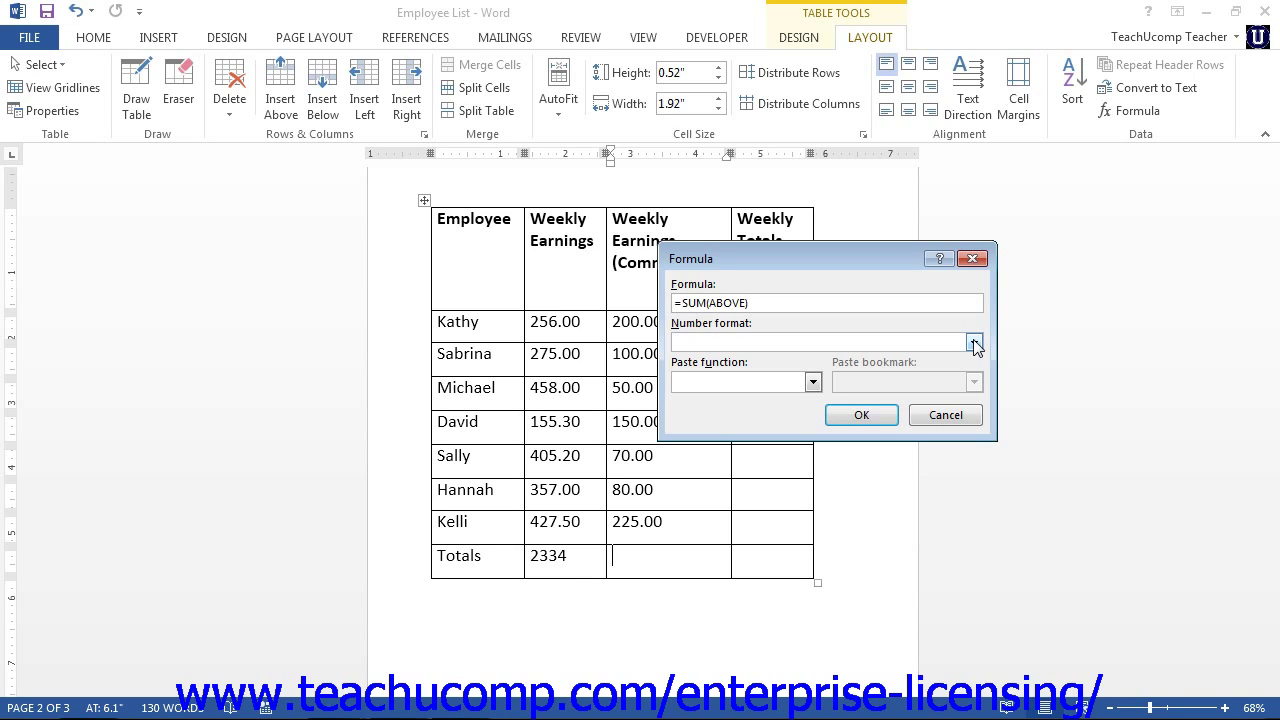
Confirm =SUM(ABOVE) without choosing a paste function, so the commission Totals cell shows 875.
left_click(813, 382)
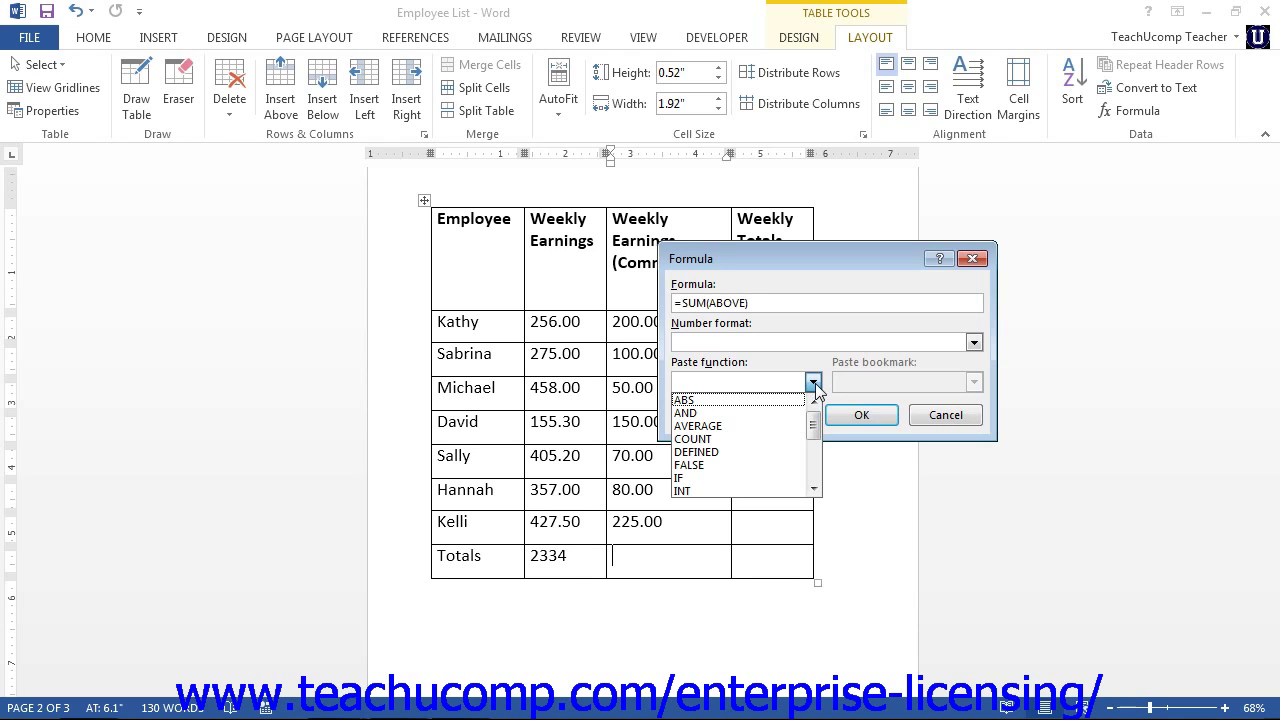
left_click(815, 383)
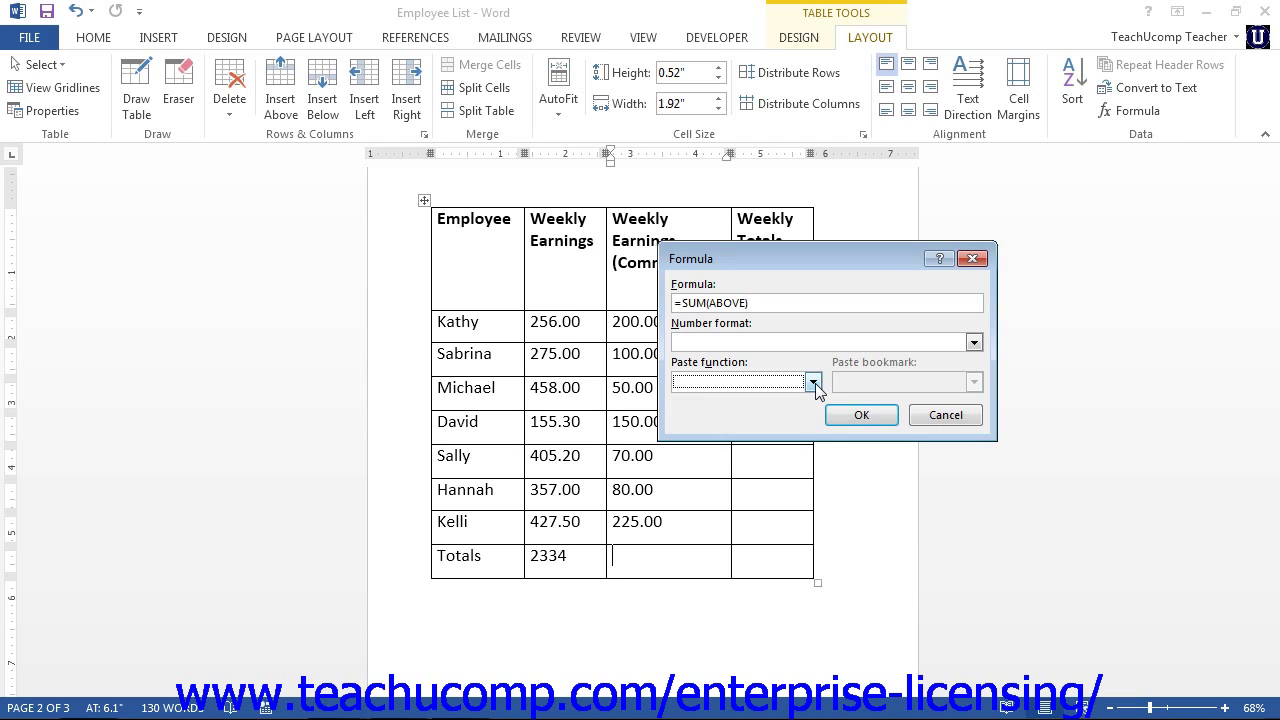
left_click(880, 415)
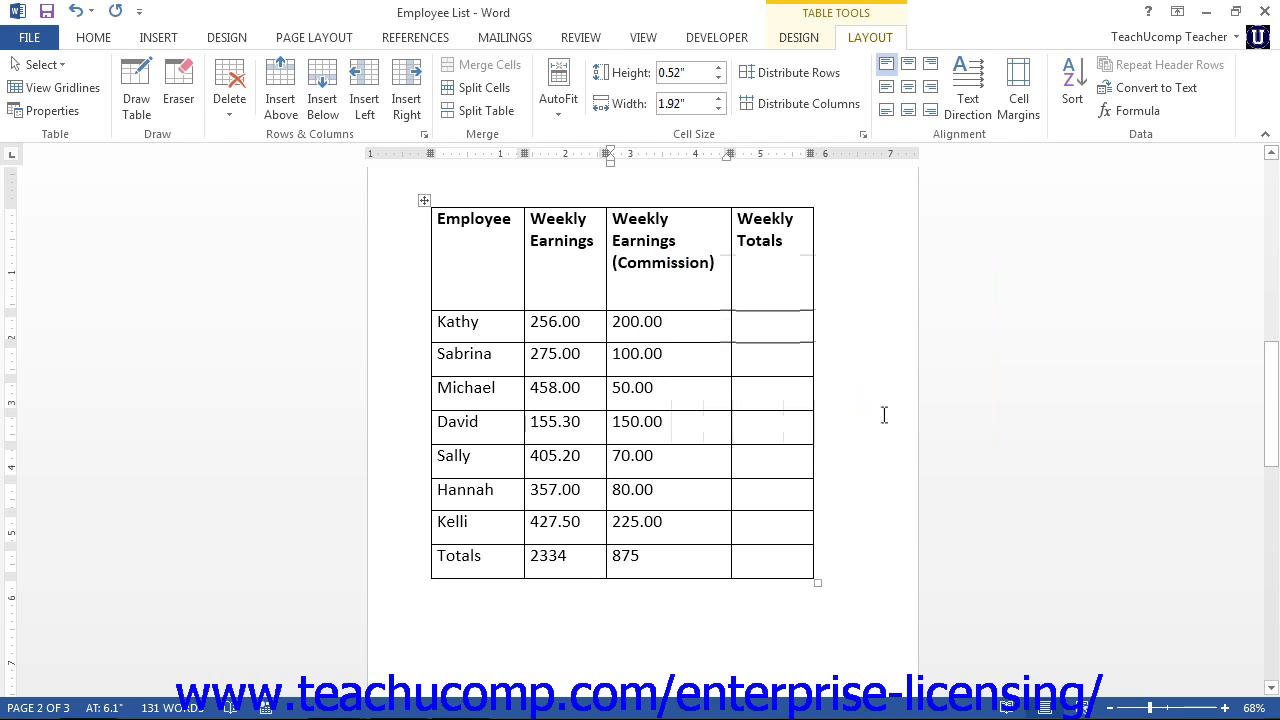